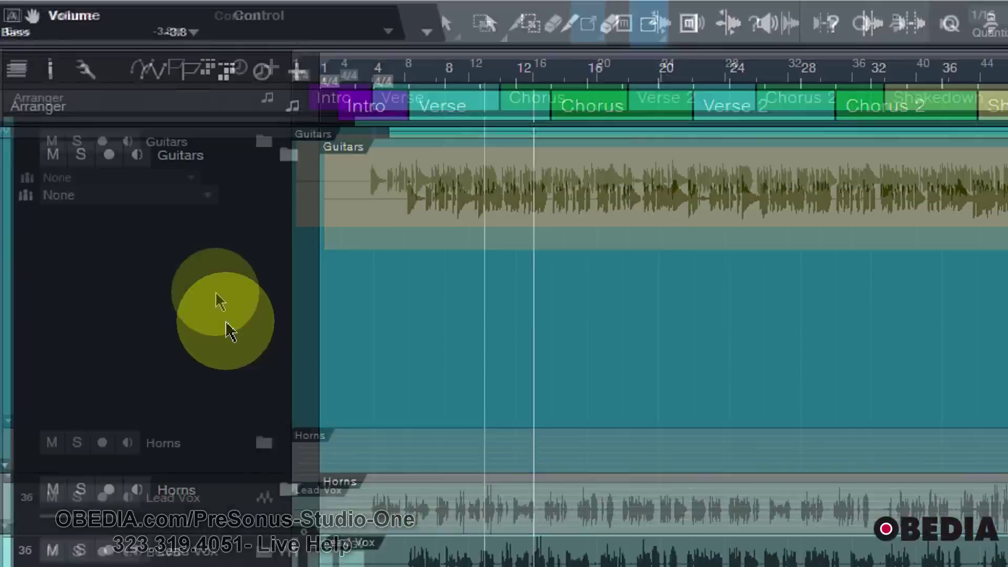
Switch the Bass track's display to the Volume - Bass automation lane, a flat -3.8 dB line.
{"action": "scroll", "coordinate": [257, 283], "scroll_direction": "up", "scroll_amount": 10}
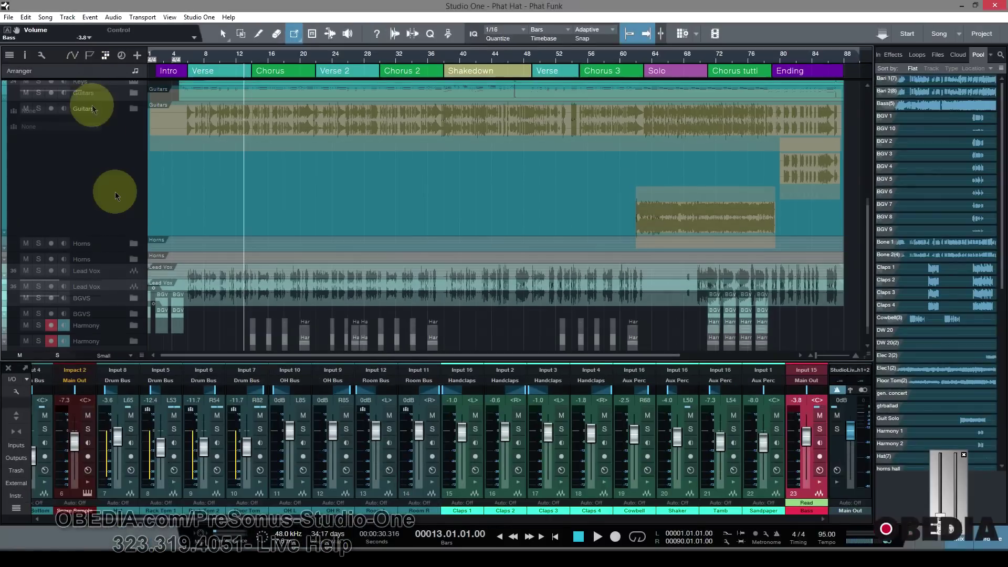
{"action": "scroll", "coordinate": [115, 191], "scroll_direction": "up", "scroll_amount": 8}
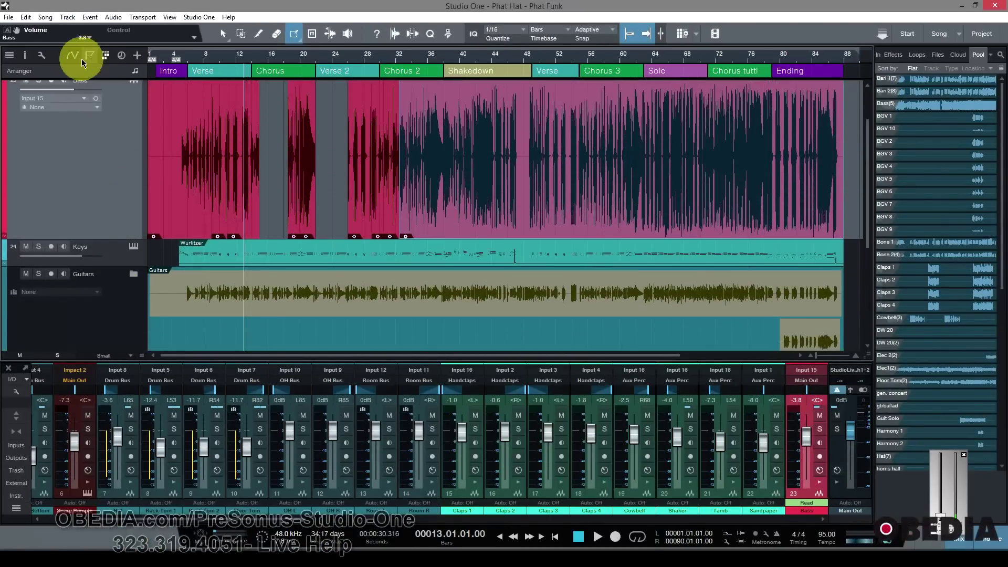
{"action": "scroll", "coordinate": [101, 169], "scroll_direction": "up", "scroll_amount": 3}
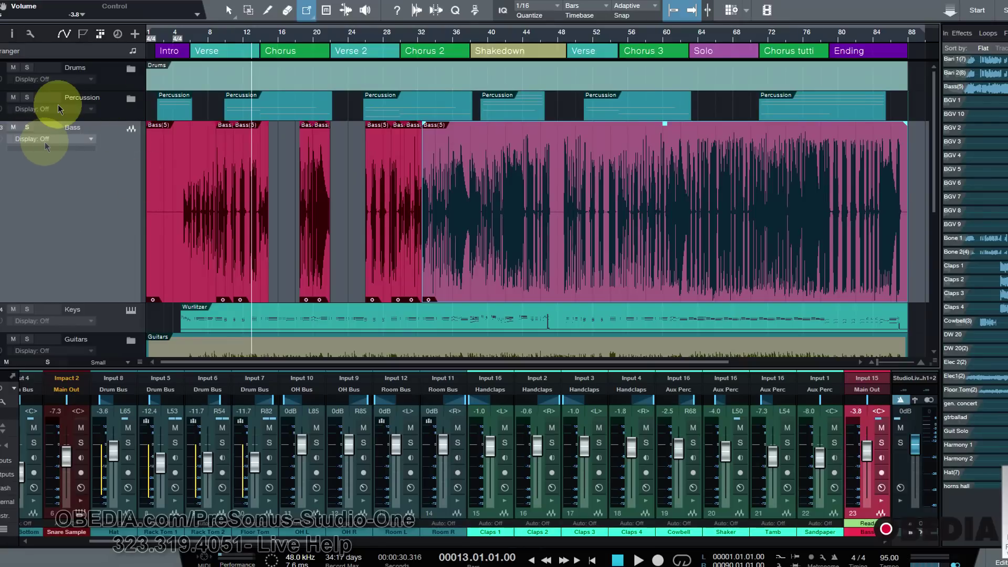
{"action": "left_click", "coordinate": [64, 36]}
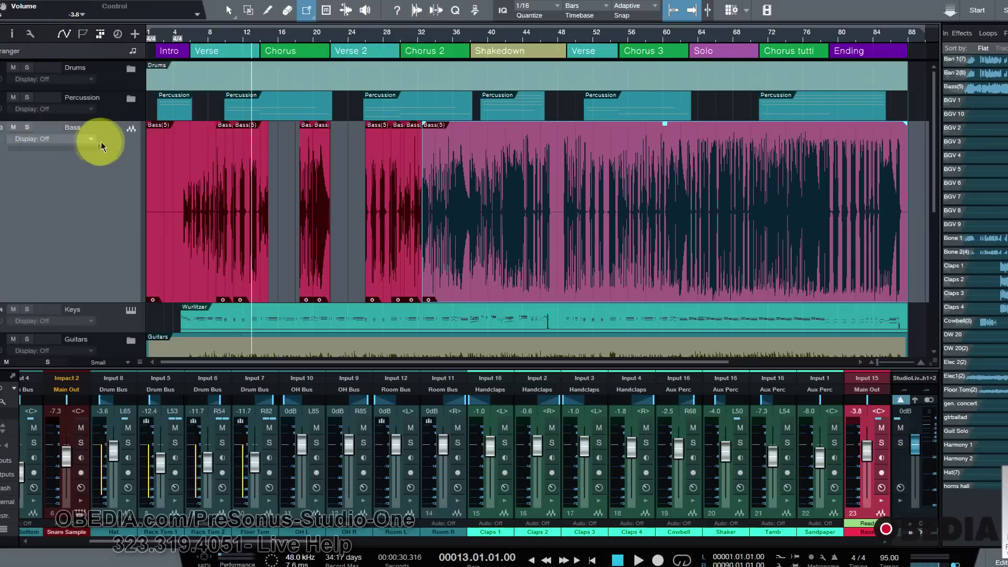
{"action": "left_click", "coordinate": [92, 139]}
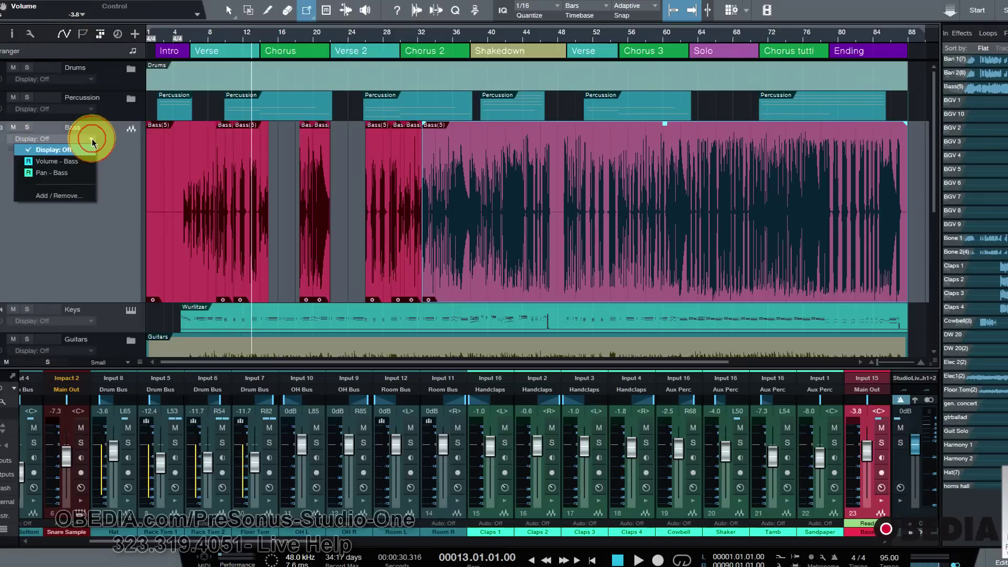
{"action": "left_click", "coordinate": [76, 164]}
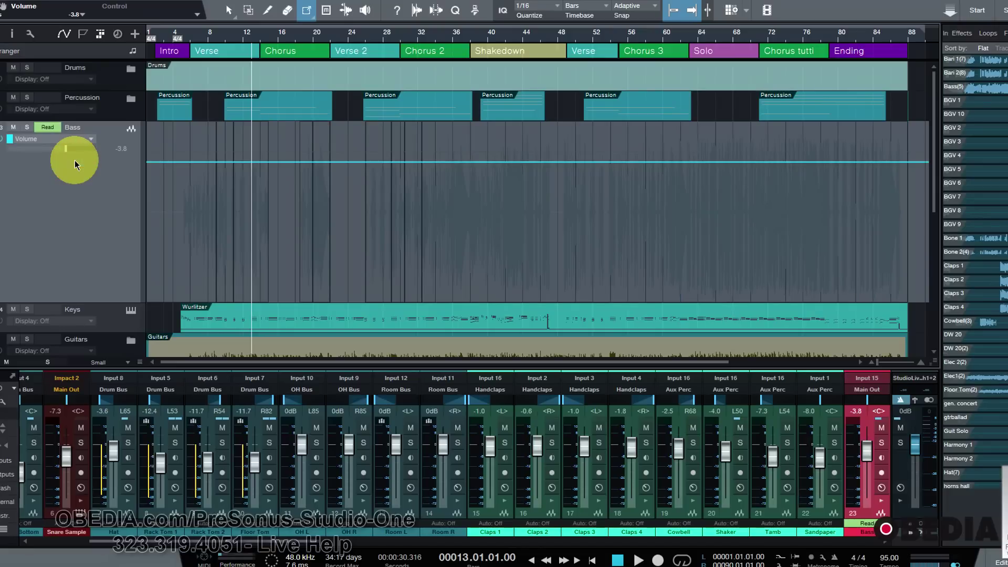
With the Arrow tool, add volume points and drag one down to -42.6 dB near bar 19.
{"action": "left_click", "coordinate": [232, 15]}
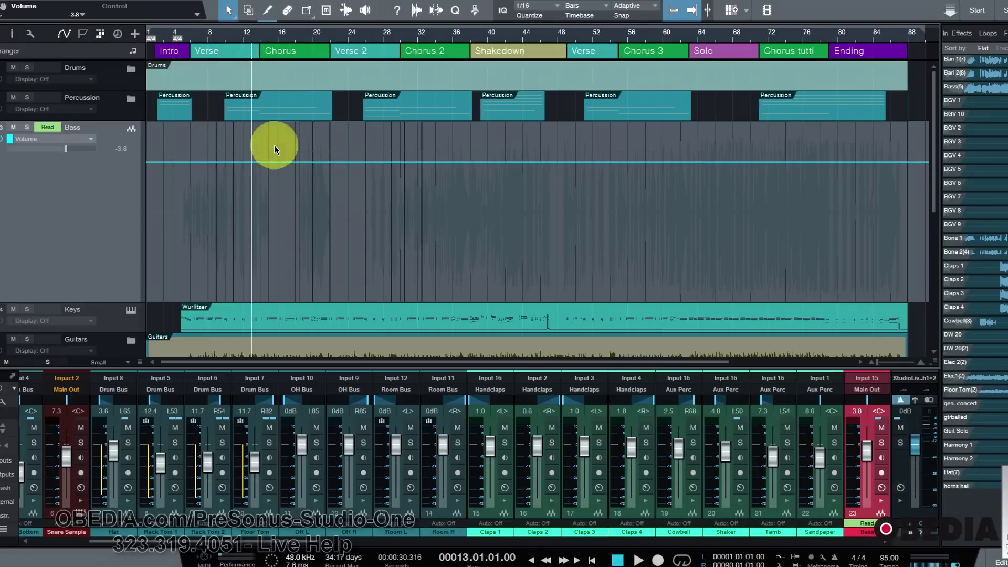
{"action": "left_click", "coordinate": [248, 162]}
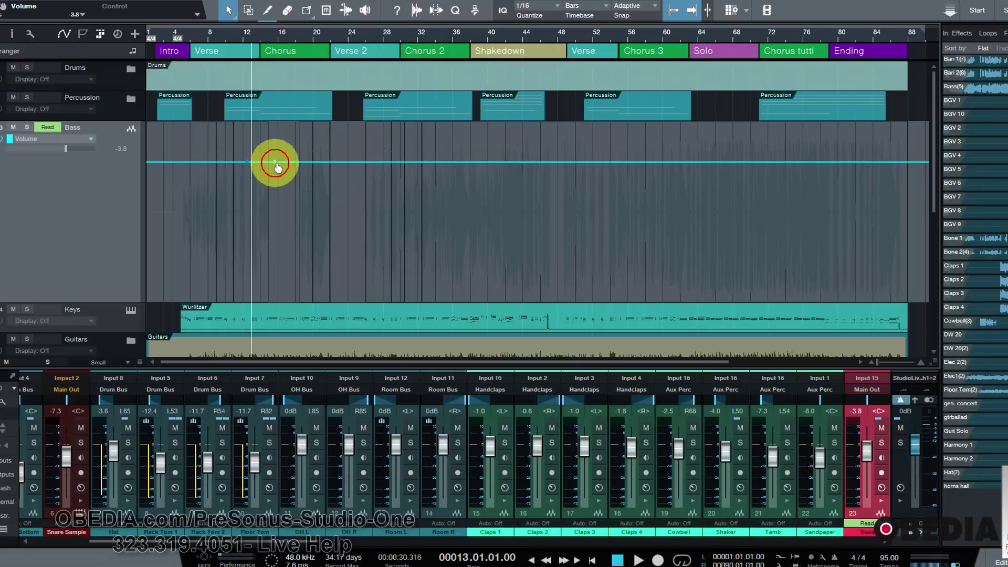
{"action": "left_click", "coordinate": [276, 163]}
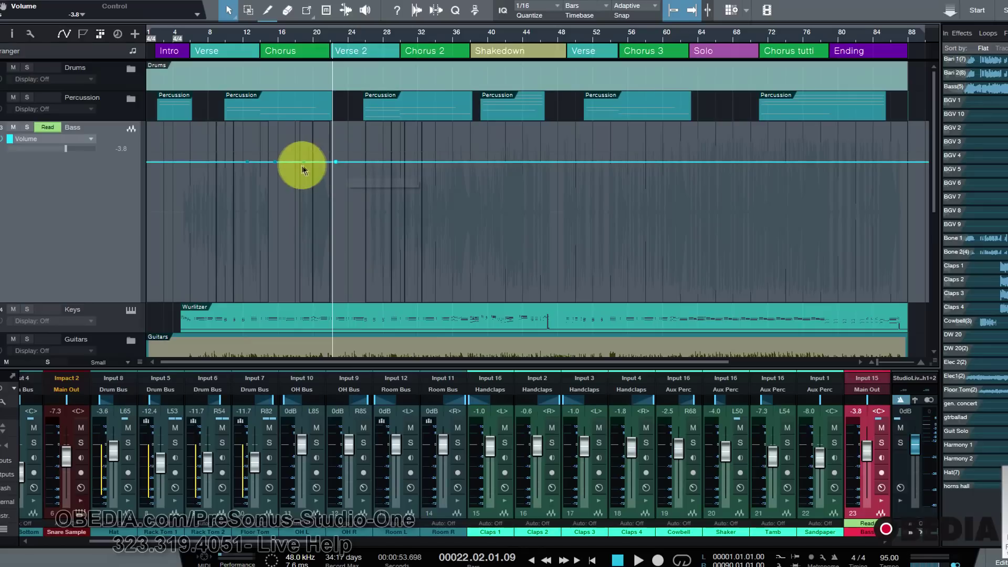
{"action": "left_click_drag", "start_coordinate": [307, 168], "coordinate": [307, 273]}
{"action": "left_click_drag", "start_coordinate": [277, 168], "coordinate": [264, 184]}
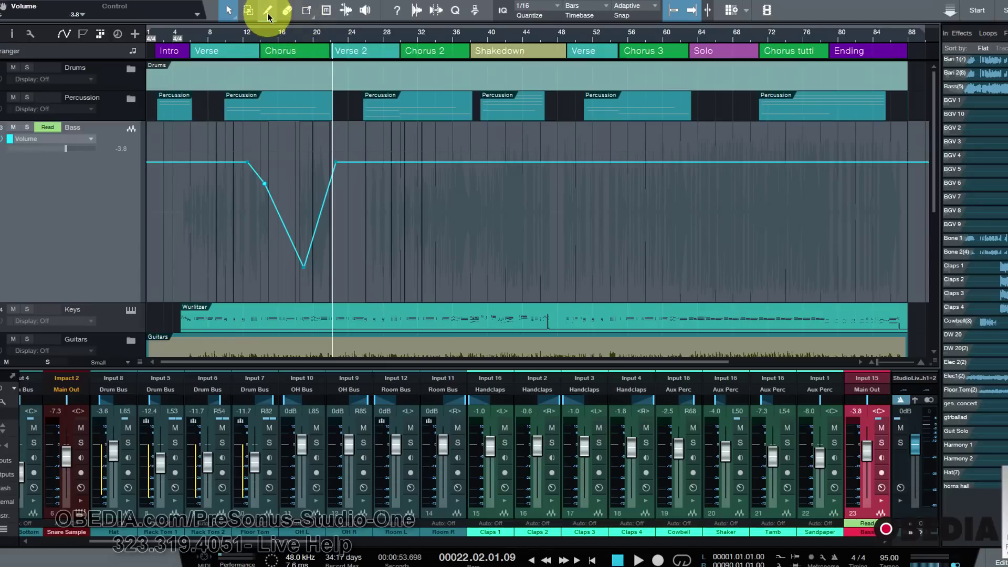
{"action": "left_click", "coordinate": [306, 12]}
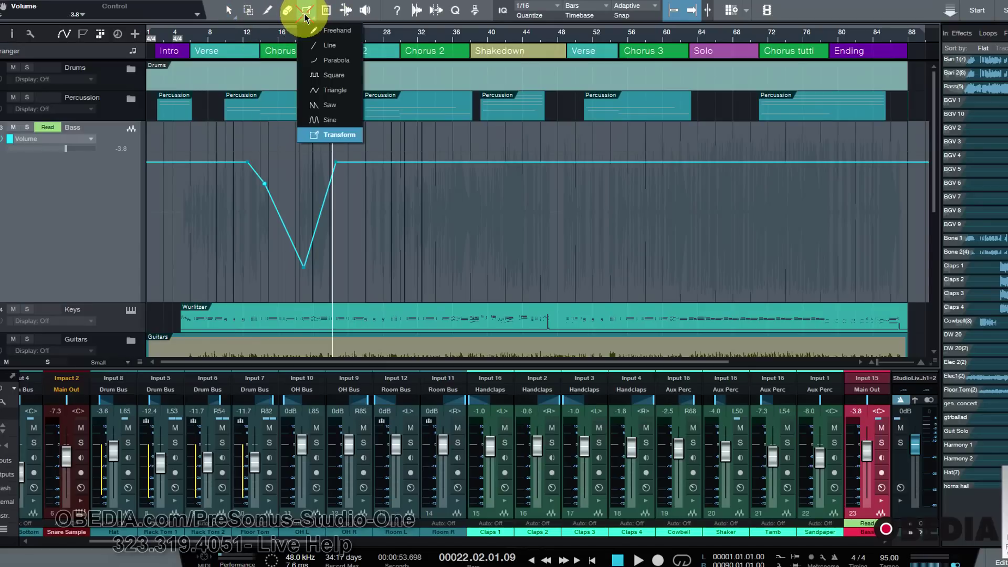
Review the Paint tool's shapes (Freehand through Transform) and settle on Line.
{"action": "left_click", "coordinate": [307, 31]}
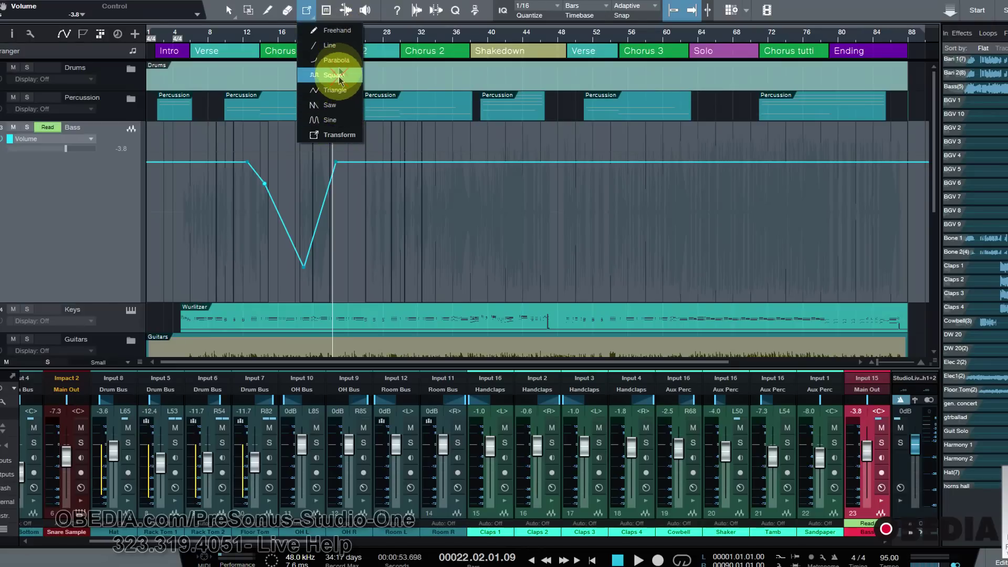
Paint three straight downward volume ramps after the dip, beyond bar 21.
{"action": "left_click", "coordinate": [339, 45]}
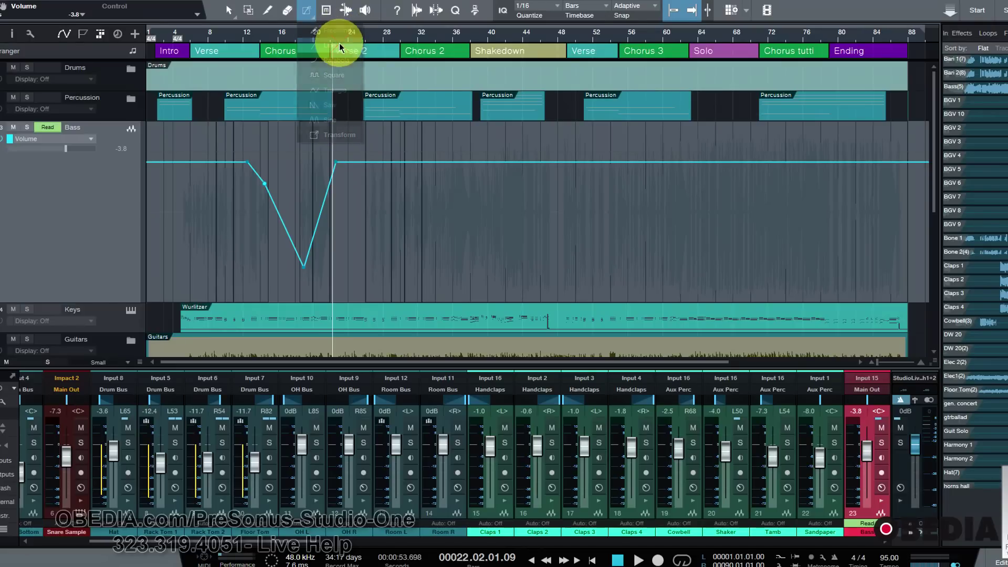
{"action": "left_click_drag", "start_coordinate": [348, 165], "coordinate": [417, 233]}
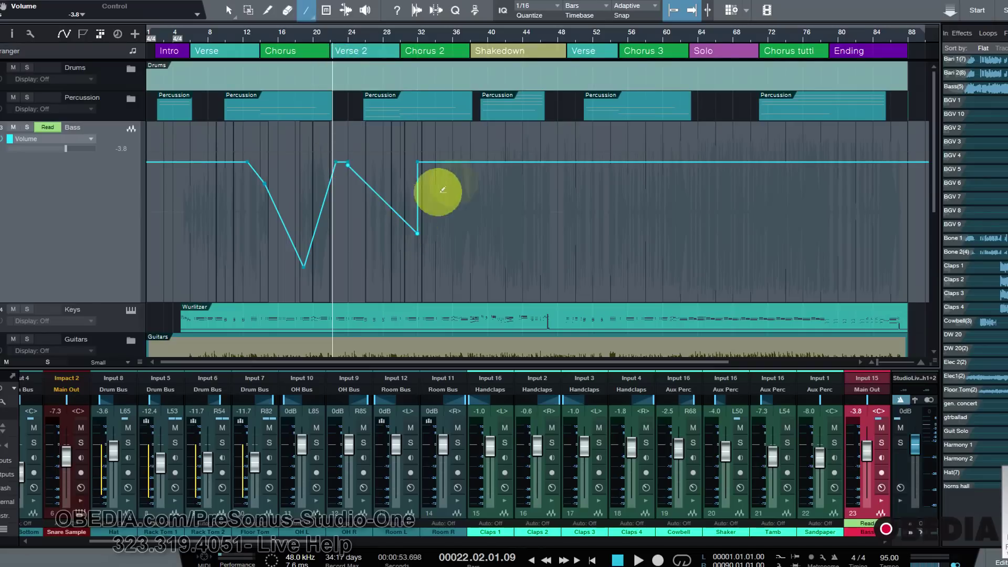
{"action": "left_click_drag", "start_coordinate": [453, 169], "coordinate": [487, 225]}
{"action": "left_click_drag", "start_coordinate": [506, 164], "coordinate": [522, 200]}
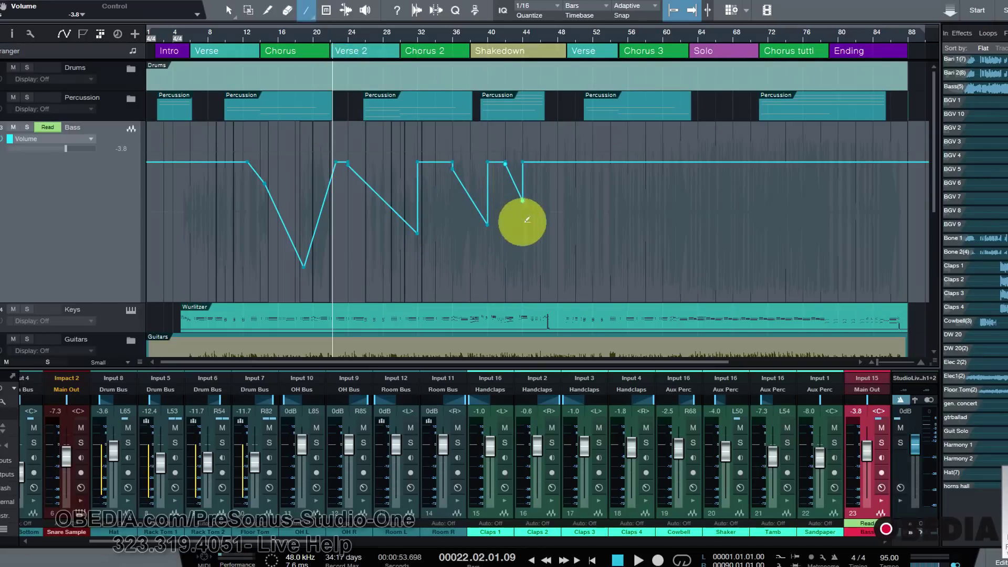
Switch to the Parabola shape and paint two rising curved ramps around bars 44–60.
{"action": "left_click", "coordinate": [307, 11]}
{"action": "left_click", "coordinate": [370, 101]}
{"action": "left_click", "coordinate": [306, 19]}
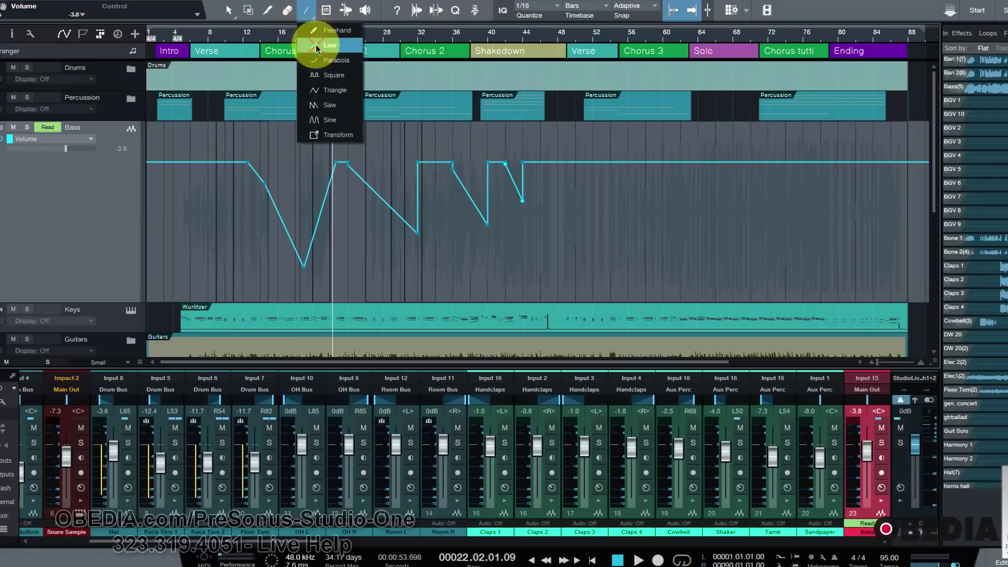
{"action": "left_click", "coordinate": [321, 64]}
{"action": "mouse_move", "coordinate": [522, 189]}
{"action": "left_mouse_down"}
{"action": "mouse_move", "coordinate": [588, 196]}
{"action": "mouse_move", "coordinate": [598, 144]}
{"action": "left_mouse_up"}
{"action": "mouse_move", "coordinate": [575, 204]}
{"action": "left_mouse_down"}
{"action": "mouse_move", "coordinate": [637, 185]}
{"action": "mouse_move", "coordinate": [654, 151]}
{"action": "left_mouse_up"}
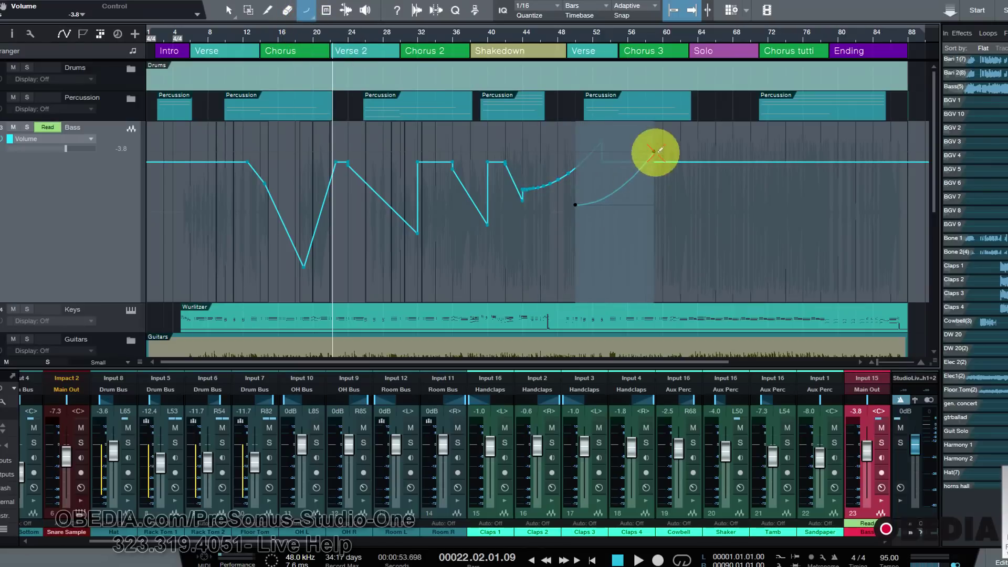
Paint a square-wave volume pattern over bars 44–60, then replace it with a triangle pattern.
{"action": "left_click", "coordinate": [307, 14]}
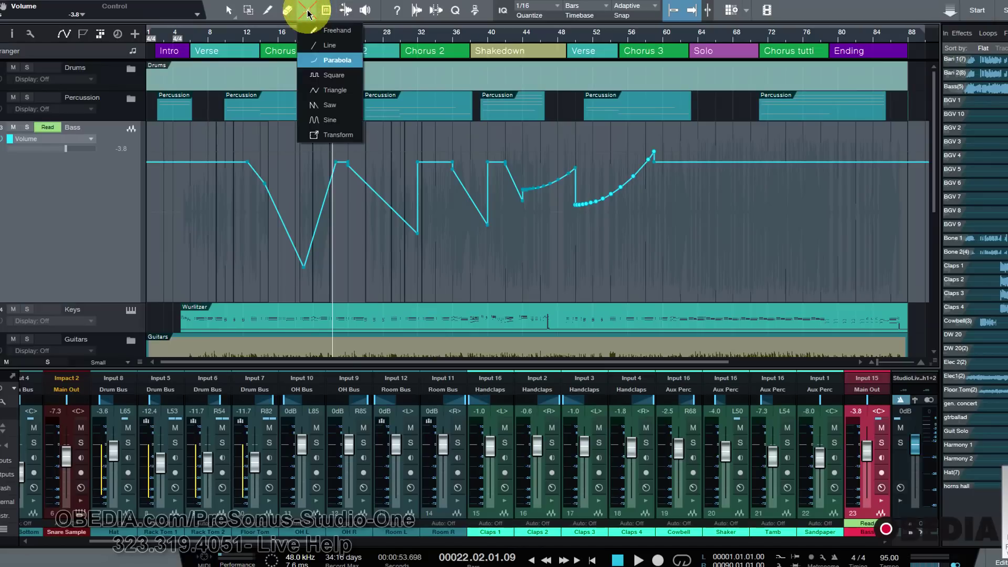
{"action": "left_click", "coordinate": [329, 74]}
{"action": "mouse_move", "coordinate": [522, 202]}
{"action": "left_mouse_down"}
{"action": "mouse_move", "coordinate": [639, 210]}
{"action": "mouse_move", "coordinate": [619, 164]}
{"action": "mouse_move", "coordinate": [664, 169]}
{"action": "left_mouse_up"}
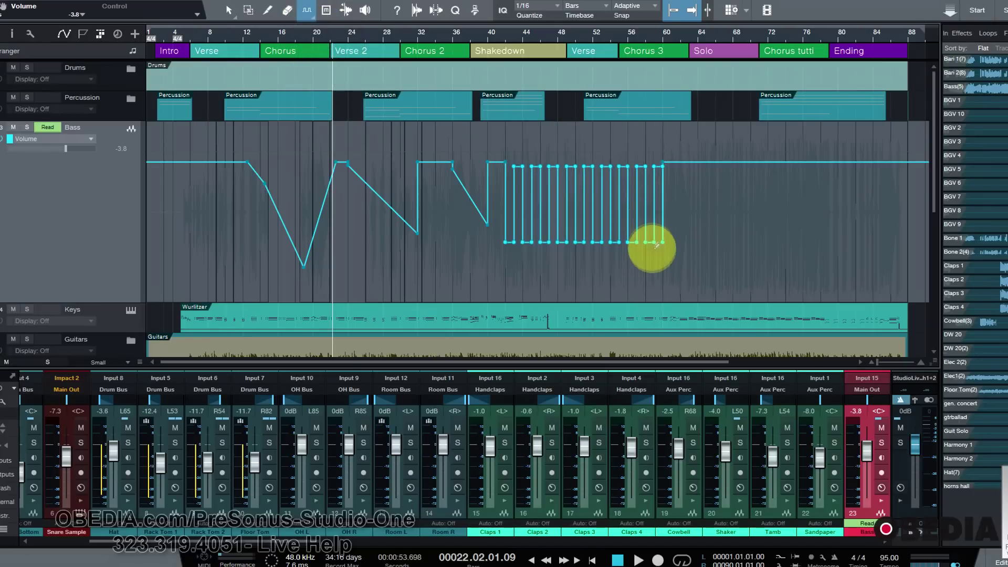
{"action": "left_click", "coordinate": [303, 23]}
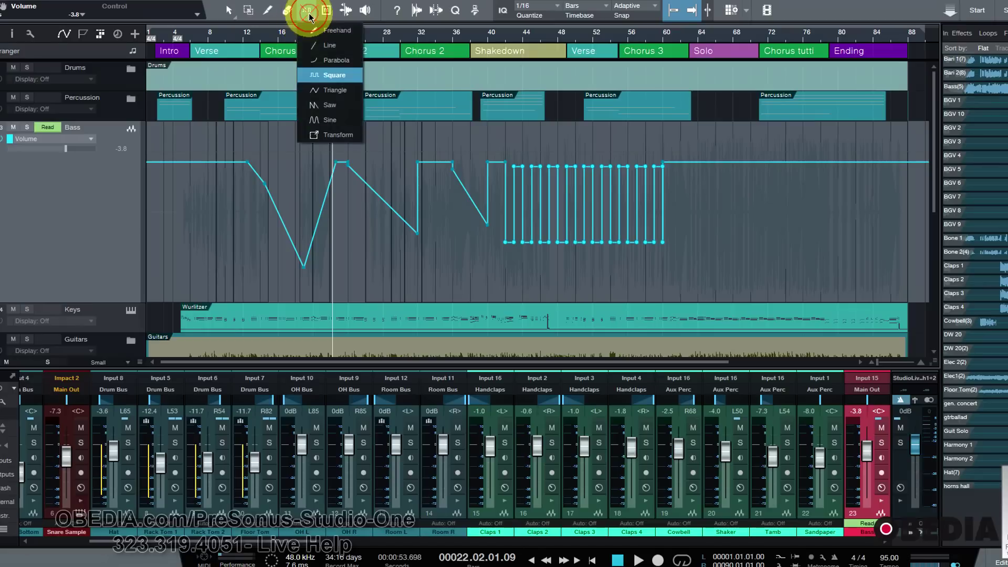
{"action": "left_click", "coordinate": [332, 65]}
{"action": "mouse_move", "coordinate": [505, 196]}
{"action": "left_mouse_down"}
{"action": "mouse_move", "coordinate": [565, 207]}
{"action": "mouse_move", "coordinate": [653, 197]}
{"action": "mouse_move", "coordinate": [655, 158]}
{"action": "left_mouse_up"}
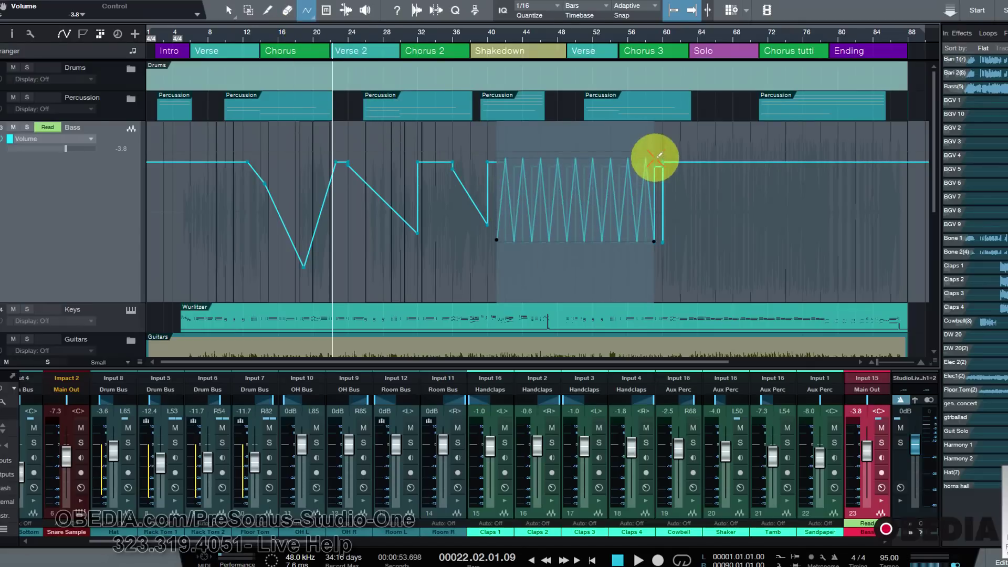
Paint a wider sawtooth pattern, then replace it with a dense sine wave across bars 28–64.
{"action": "left_click", "coordinate": [314, 19]}
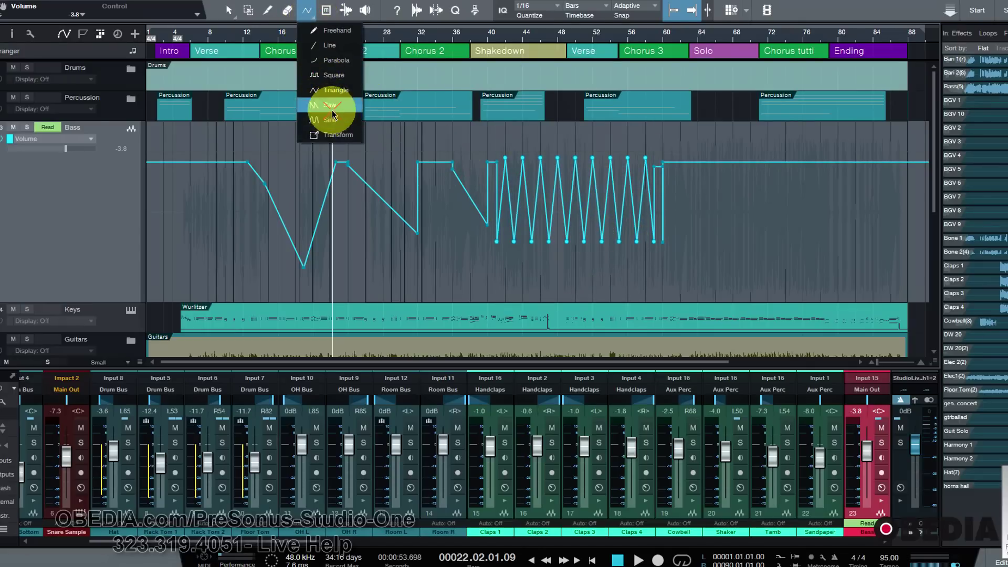
{"action": "left_click", "coordinate": [331, 109]}
{"action": "mouse_move", "coordinate": [417, 162]}
{"action": "left_mouse_down"}
{"action": "mouse_move", "coordinate": [400, 200]}
{"action": "mouse_move", "coordinate": [540, 207]}
{"action": "mouse_move", "coordinate": [582, 162]}
{"action": "mouse_move", "coordinate": [555, 243]}
{"action": "mouse_move", "coordinate": [576, 138]}
{"action": "mouse_move", "coordinate": [556, 272]}
{"action": "mouse_move", "coordinate": [549, 148]}
{"action": "mouse_move", "coordinate": [542, 254]}
{"action": "mouse_move", "coordinate": [673, 242]}
{"action": "mouse_move", "coordinate": [425, 236]}
{"action": "mouse_move", "coordinate": [640, 239]}
{"action": "mouse_move", "coordinate": [520, 234]}
{"action": "mouse_move", "coordinate": [545, 232]}
{"action": "mouse_move", "coordinate": [562, 173]}
{"action": "left_mouse_up"}
{"action": "left_click", "coordinate": [307, 10]}
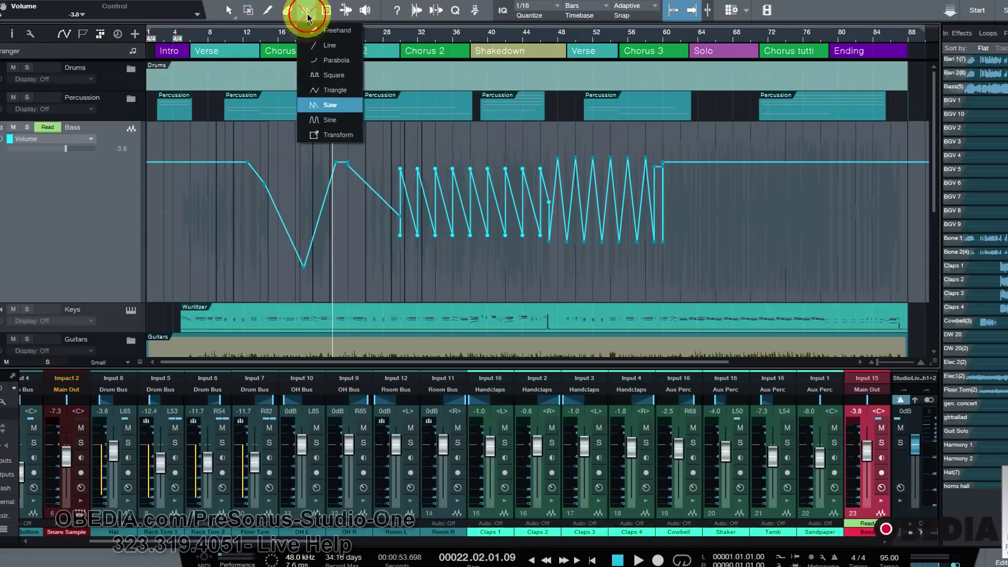
{"action": "left_click", "coordinate": [323, 116]}
{"action": "mouse_move", "coordinate": [373, 176]}
{"action": "left_mouse_down"}
{"action": "mouse_move", "coordinate": [435, 203]}
{"action": "mouse_move", "coordinate": [540, 198]}
{"action": "mouse_move", "coordinate": [603, 231]}
{"action": "mouse_move", "coordinate": [719, 234]}
{"action": "mouse_move", "coordinate": [725, 246]}
{"action": "left_mouse_up"}
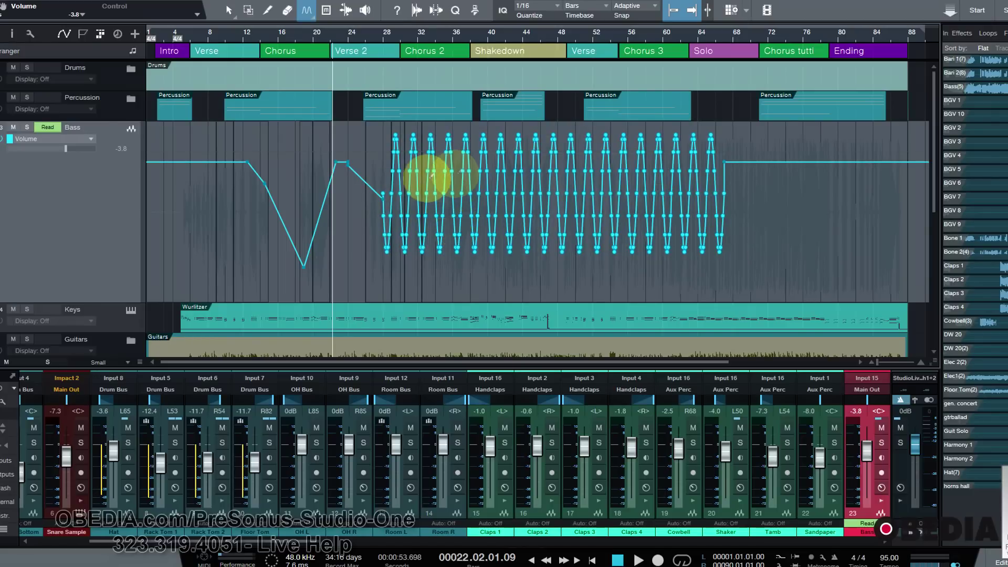
Lower the sine pattern and drag its last point later and lower so it trails off.
{"action": "left_click", "coordinate": [229, 10]}
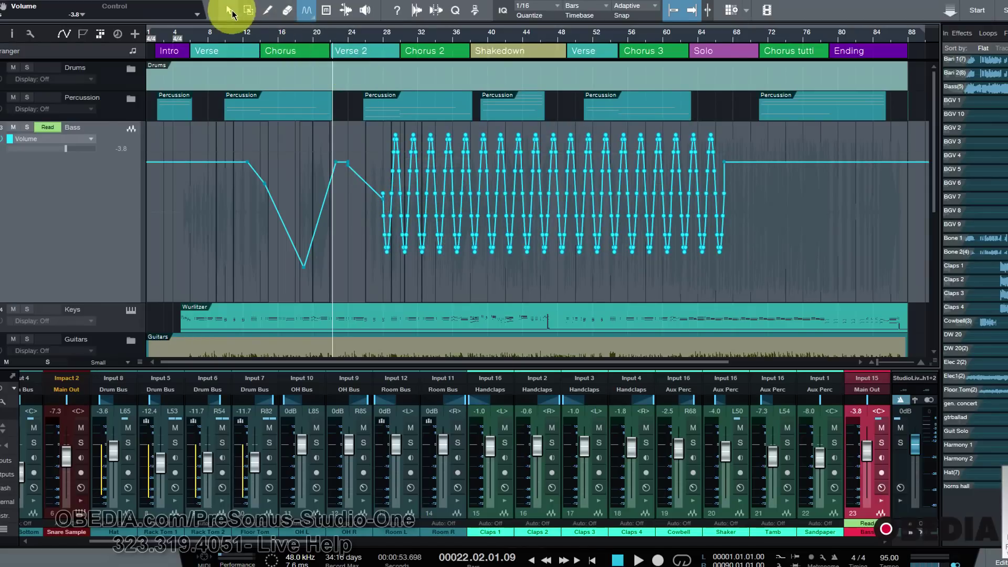
{"action": "left_click_drag", "start_coordinate": [383, 194], "coordinate": [465, 203]}
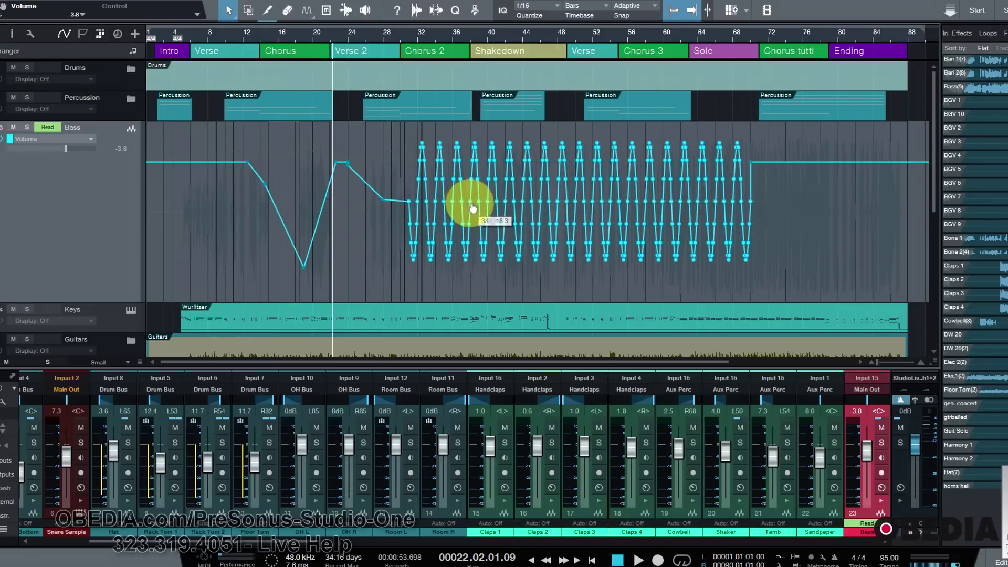
{"action": "left_click", "coordinate": [515, 278]}
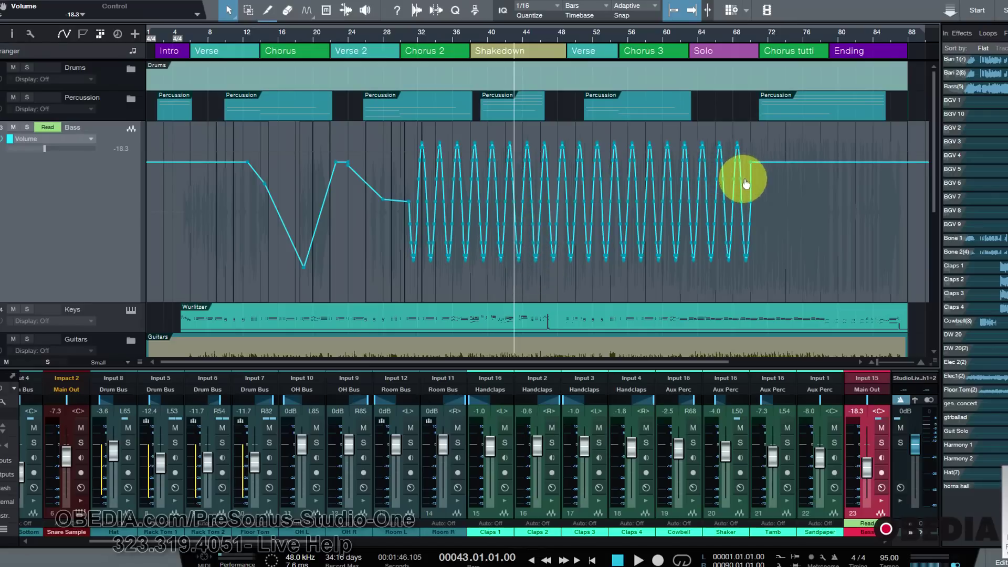
{"action": "left_click_drag", "start_coordinate": [742, 184], "coordinate": [758, 229]}
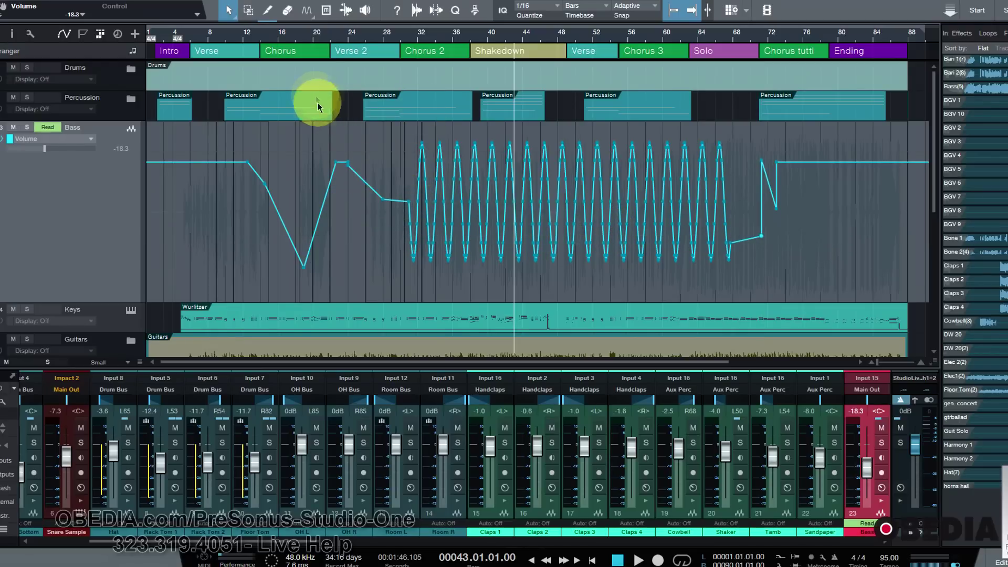
{"action": "left_click_drag", "start_coordinate": [318, 39], "coordinate": [416, 53]}
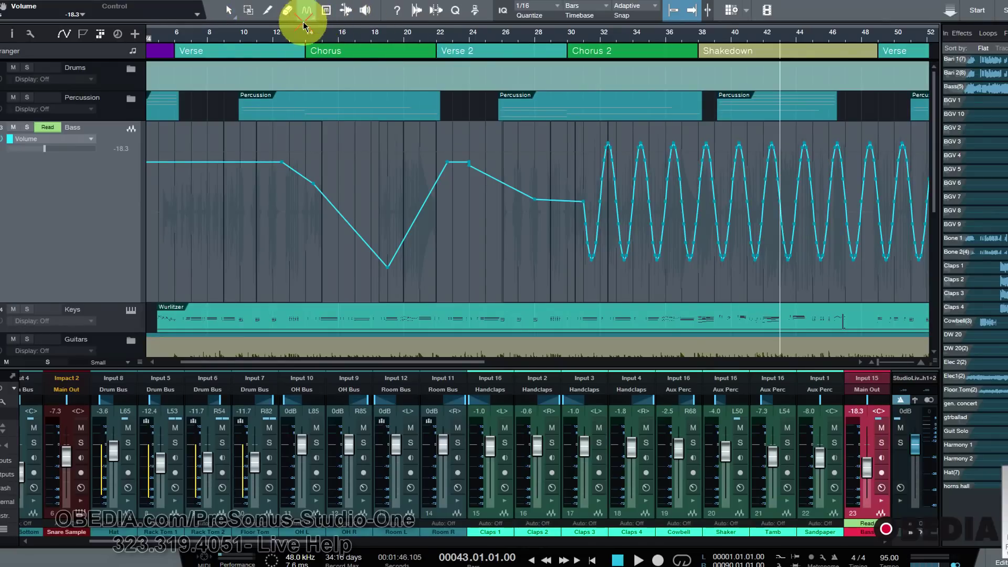
Choose Transform as the painting shape and start marking a region of the volume curve.
{"action": "left_click_drag", "start_coordinate": [304, 24], "coordinate": [316, 135]}
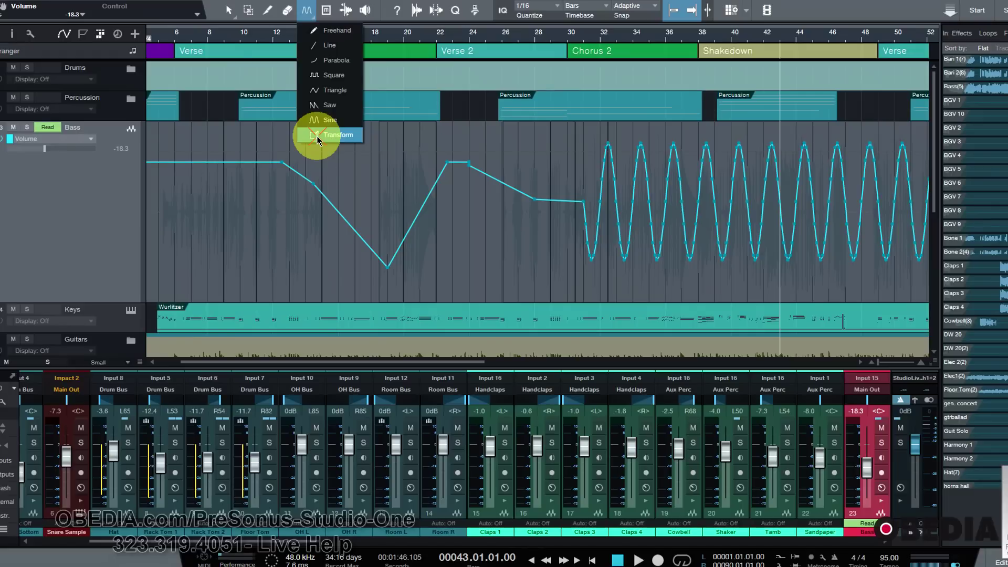
{"action": "left_click", "coordinate": [317, 136]}
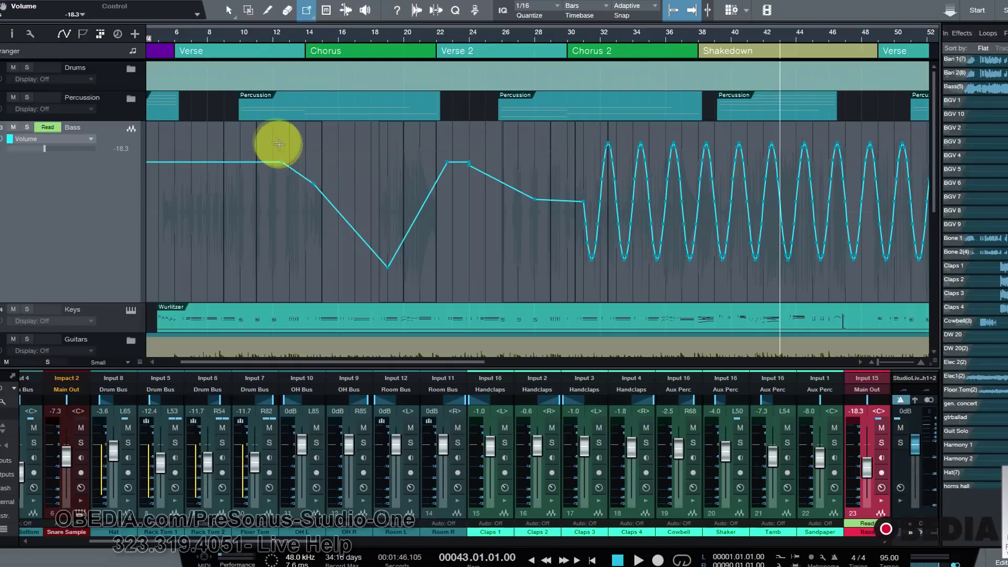
{"action": "left_click_drag", "start_coordinate": [275, 145], "coordinate": [283, 205]}
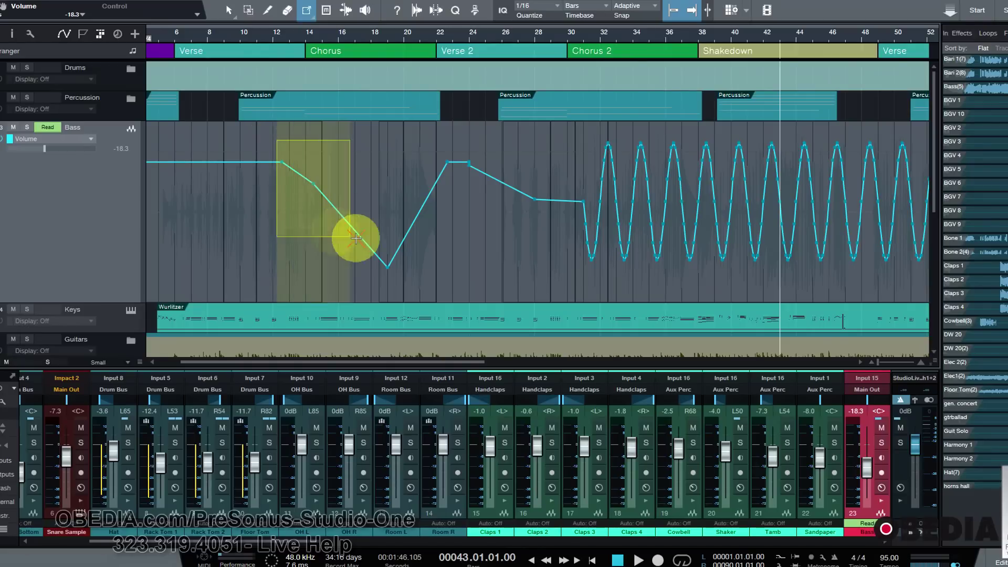
Box the bar 14–30 automation with Transform, shift its start later and scale its height slightly down.
{"action": "left_click_drag", "start_coordinate": [356, 238], "coordinate": [569, 295]}
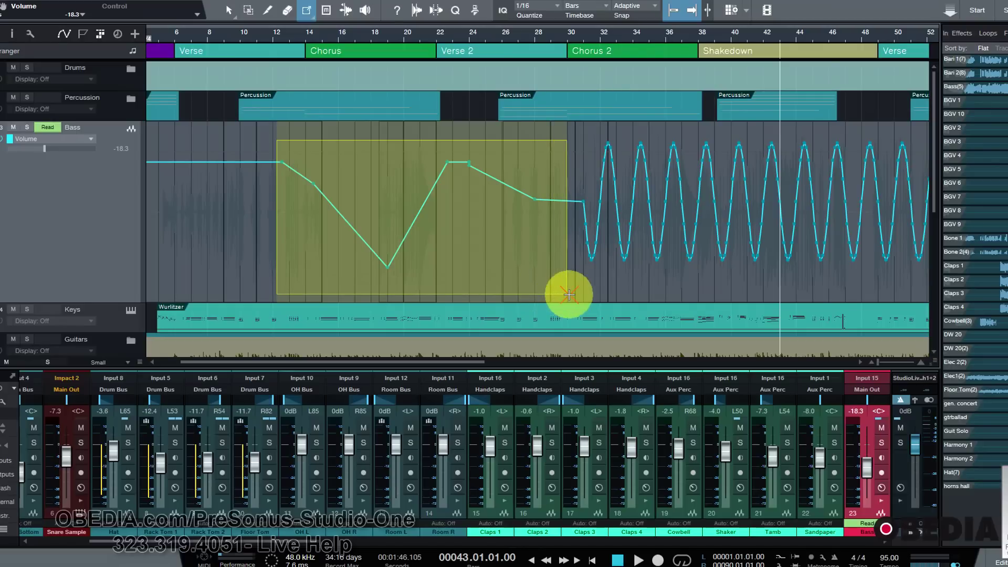
{"action": "left_click_drag", "start_coordinate": [568, 295], "coordinate": [567, 294]}
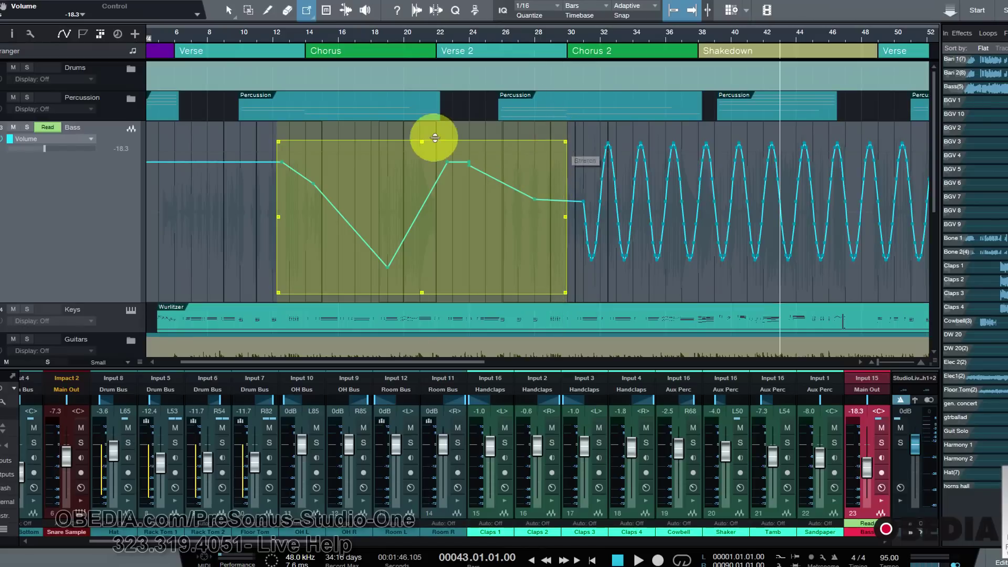
{"action": "left_click_drag", "start_coordinate": [421, 142], "coordinate": [424, 198]}
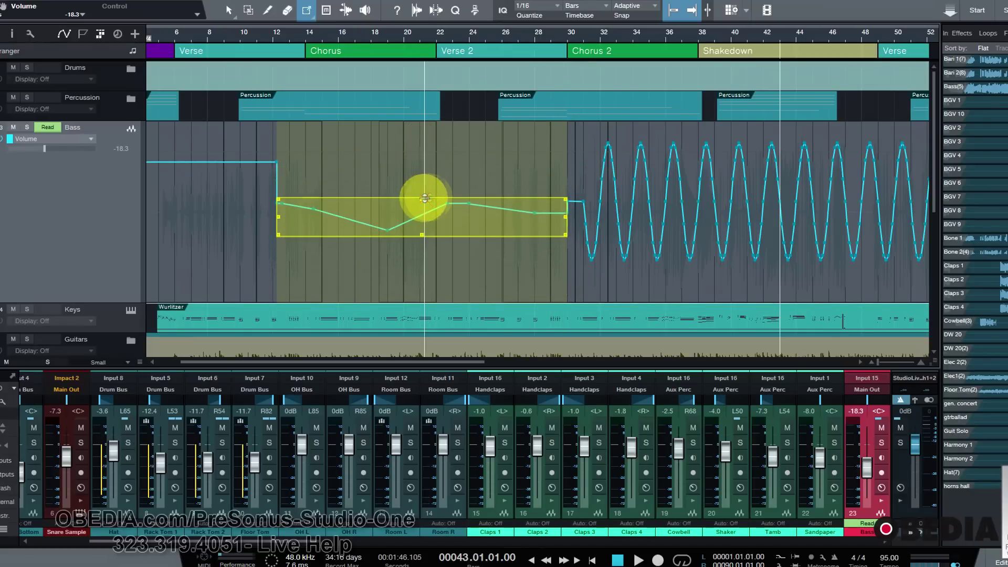
{"action": "left_click_drag", "start_coordinate": [424, 199], "coordinate": [422, 130]}
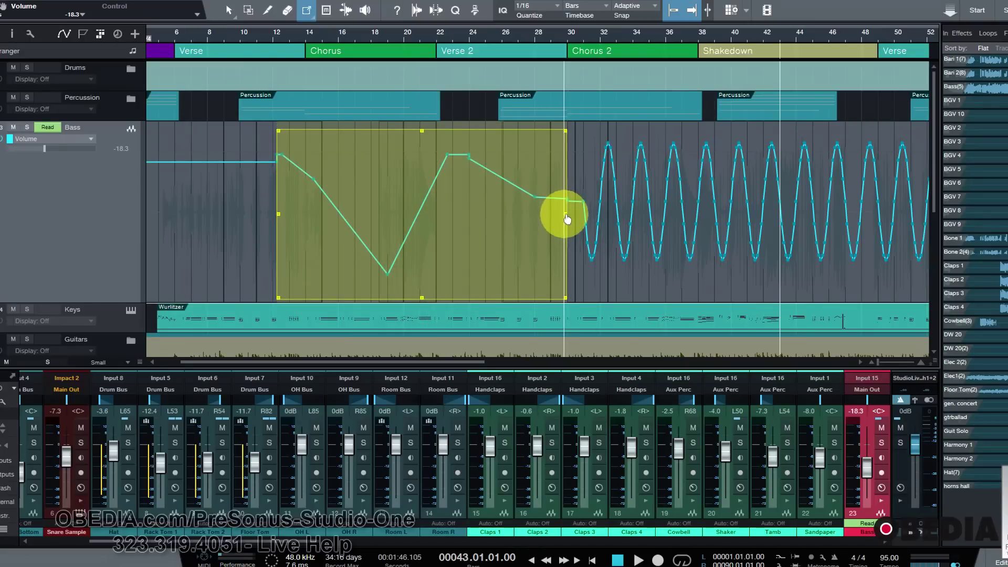
{"action": "mouse_move", "coordinate": [566, 216]}
{"action": "left_mouse_down"}
{"action": "mouse_move", "coordinate": [405, 218]}
{"action": "mouse_move", "coordinate": [566, 214]}
{"action": "left_mouse_up"}
{"action": "mouse_move", "coordinate": [279, 215]}
{"action": "left_mouse_down"}
{"action": "mouse_move", "coordinate": [375, 214]}
{"action": "mouse_move", "coordinate": [293, 221]}
{"action": "left_mouse_up"}
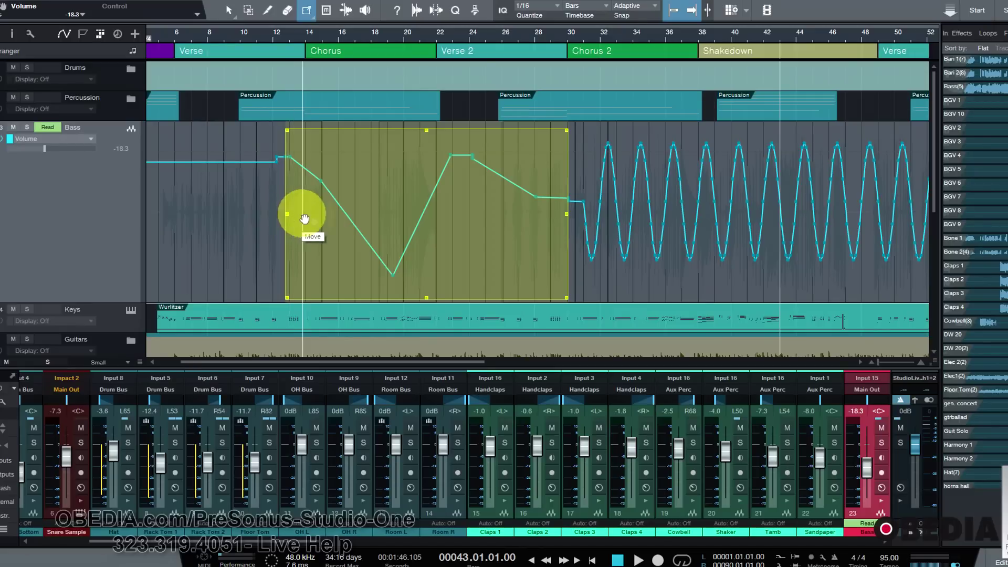
{"action": "mouse_move", "coordinate": [425, 130]}
{"action": "left_mouse_down"}
{"action": "mouse_move", "coordinate": [425, 175]}
{"action": "mouse_move", "coordinate": [426, 134]}
{"action": "left_mouse_up"}
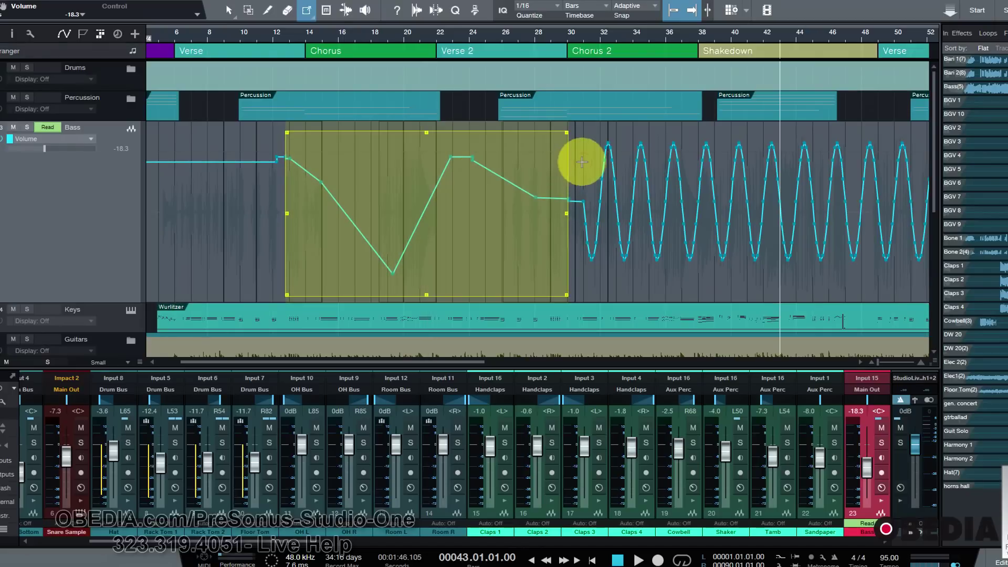
{"action": "left_click", "coordinate": [580, 173]}
Box the sine from bar 31 and compress its first cycles to end near bar 40.
{"action": "left_click", "coordinate": [600, 147]}
{"action": "left_click_drag", "start_coordinate": [600, 147], "coordinate": [765, 277]}
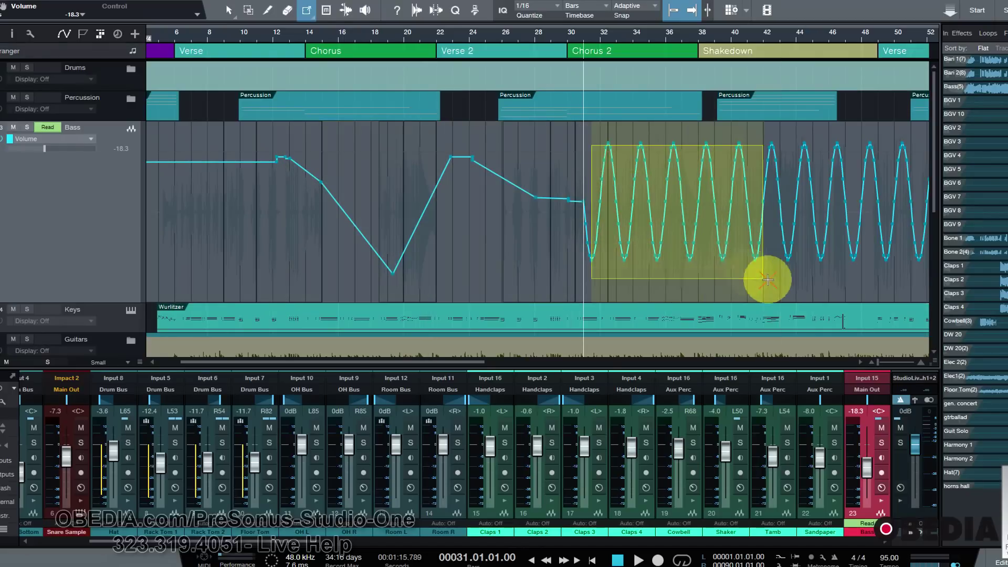
{"action": "left_click_drag", "start_coordinate": [768, 151], "coordinate": [724, 146]}
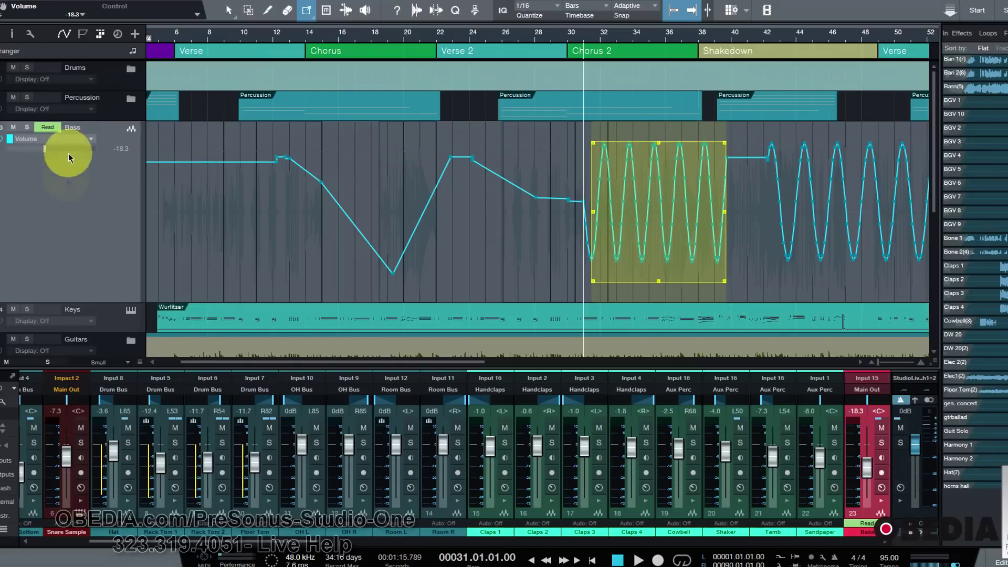
{"action": "left_click", "coordinate": [72, 36]}
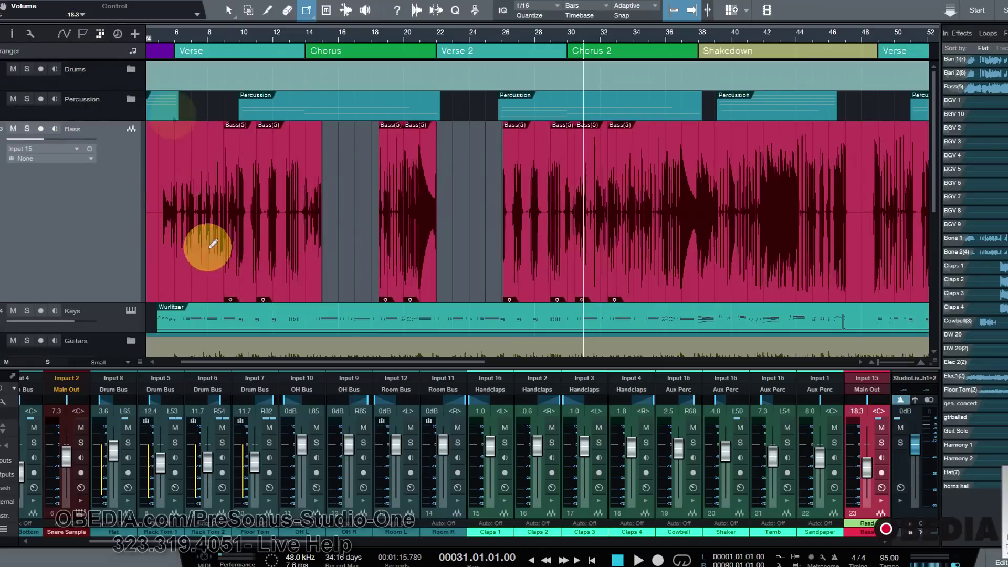
{"action": "left_click", "coordinate": [63, 35]}
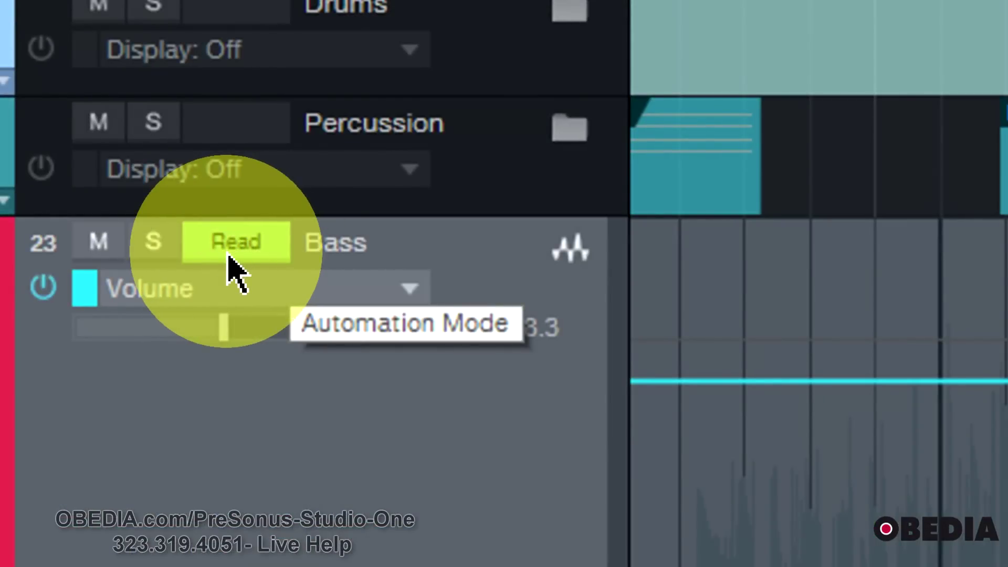
Keep the Bass track's automation mode on Read from its mode menu.
{"action": "left_click", "coordinate": [241, 255]}
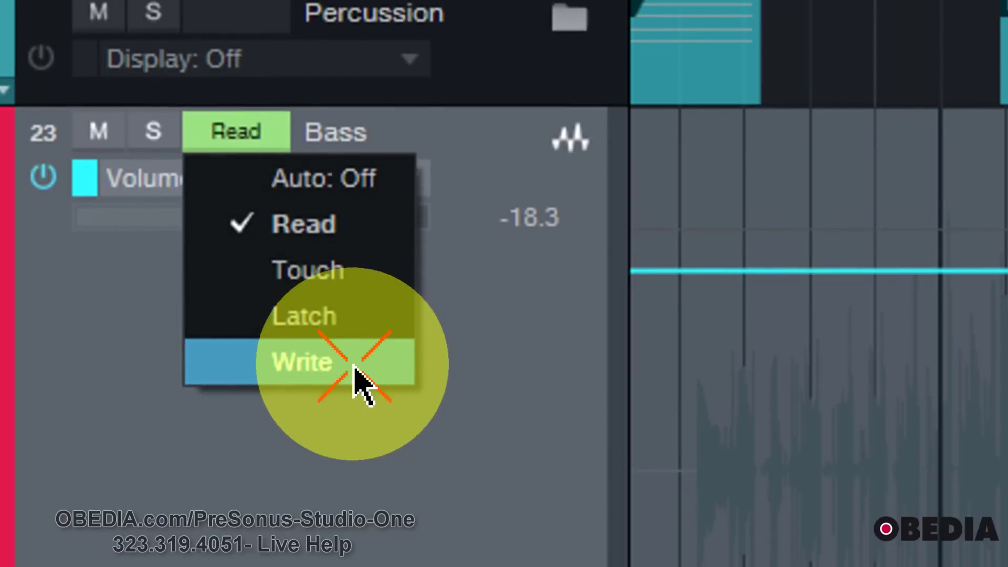
{"action": "left_click", "coordinate": [338, 243]}
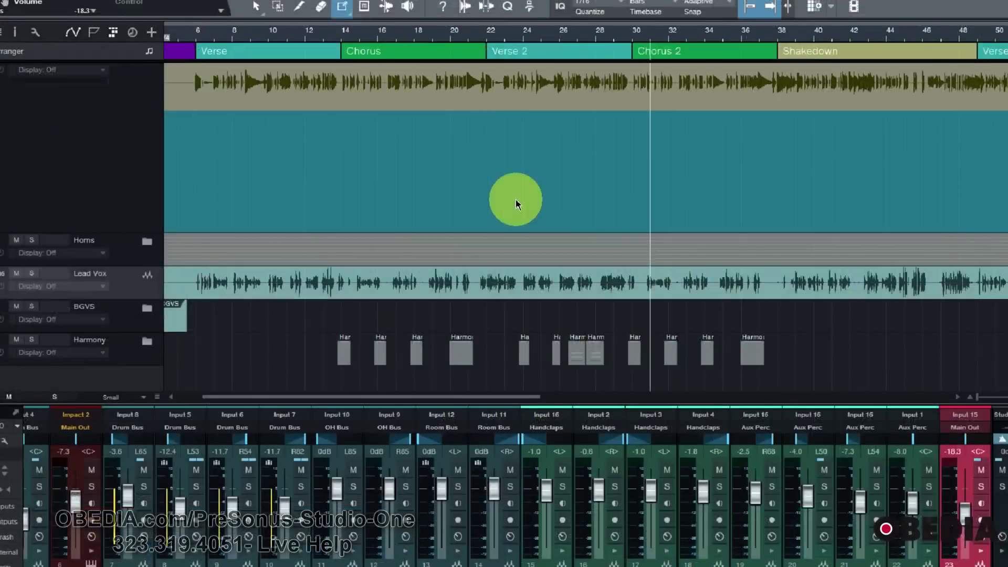
Zoom out to the whole song and bend the Bass volume ramp between bars 24 and 28 slightly upward.
{"action": "scroll", "coordinate": [515, 203], "scroll_direction": "up", "scroll_amount": 5}
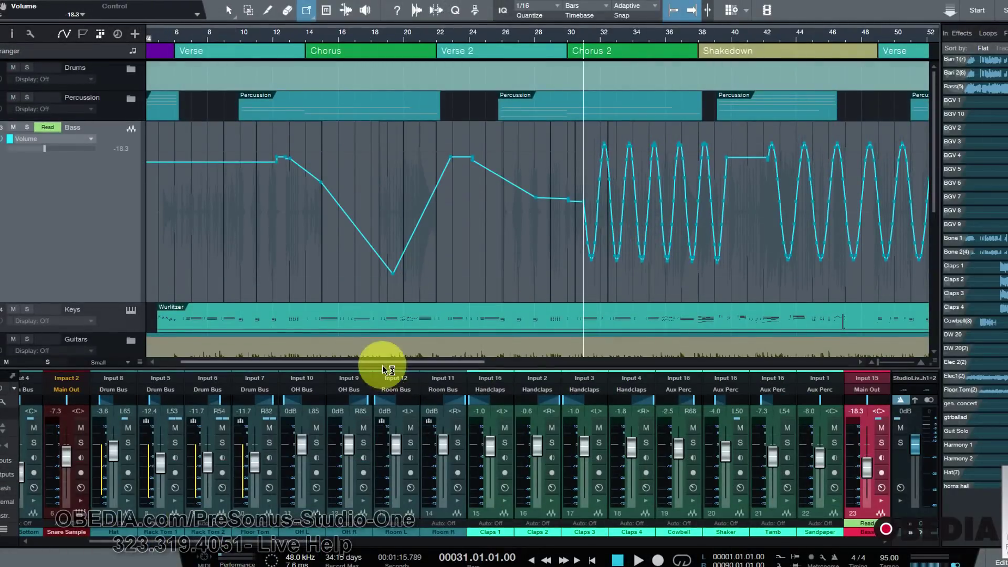
{"action": "left_click_drag", "start_coordinate": [387, 361], "coordinate": [530, 371]}
{"action": "key", "text": "shift+z"}
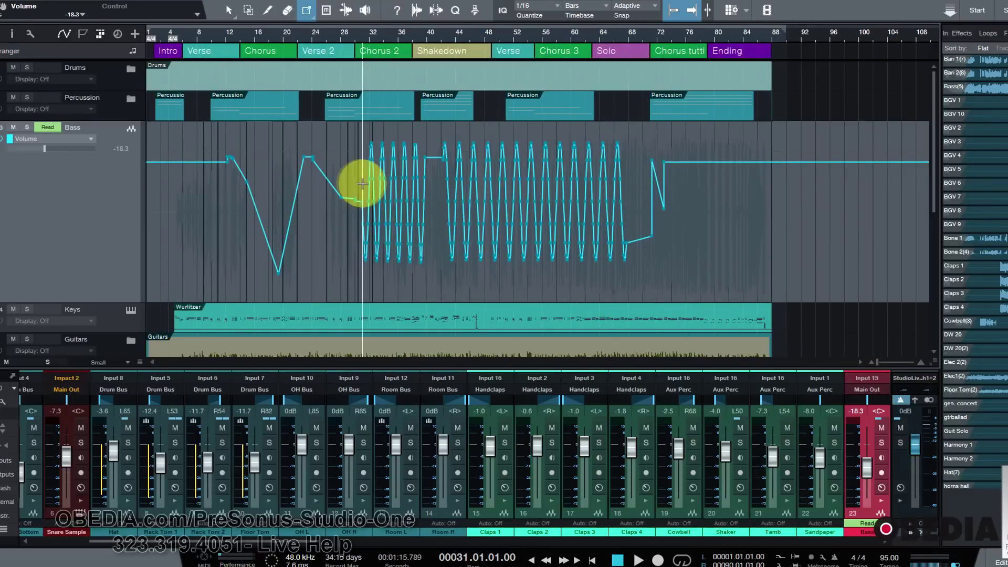
{"action": "left_click_drag", "start_coordinate": [330, 187], "coordinate": [329, 181]}
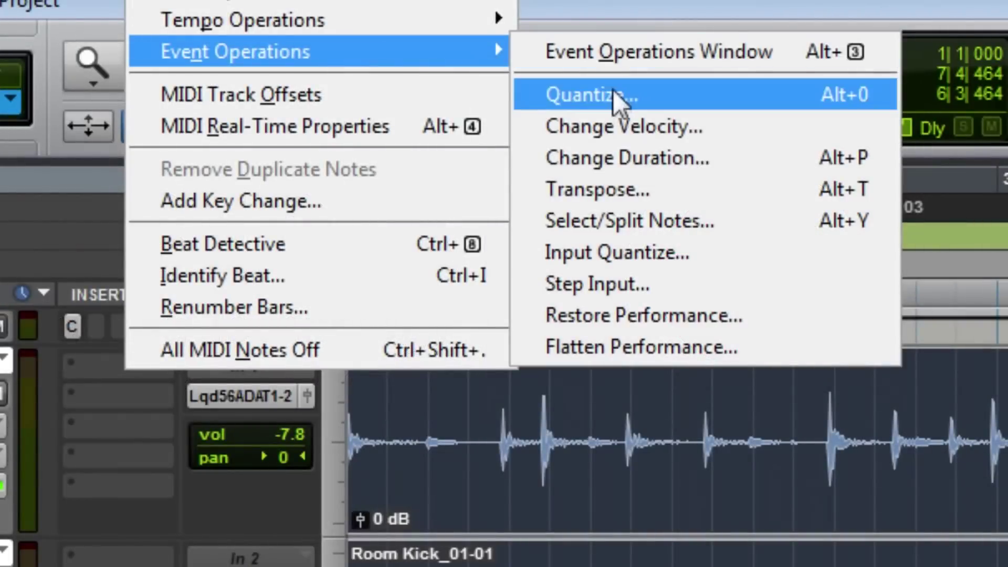
Open Quantize settings, lower a breakpoint to -3.9 dB, then open the OBEDIA site's sign-up form.
{"action": "left_click", "coordinate": [555, 95]}
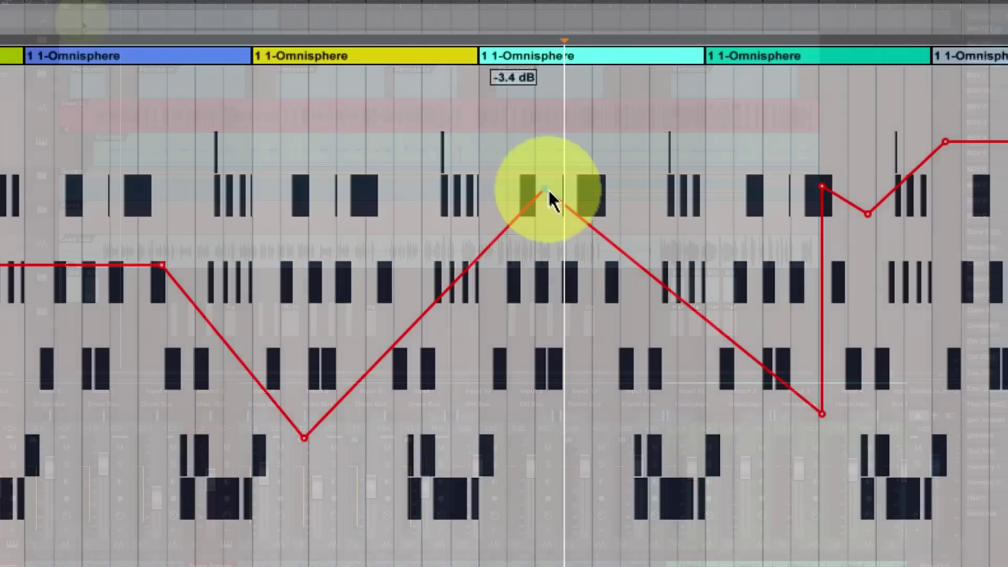
{"action": "left_click_drag", "start_coordinate": [548, 188], "coordinate": [545, 193]}
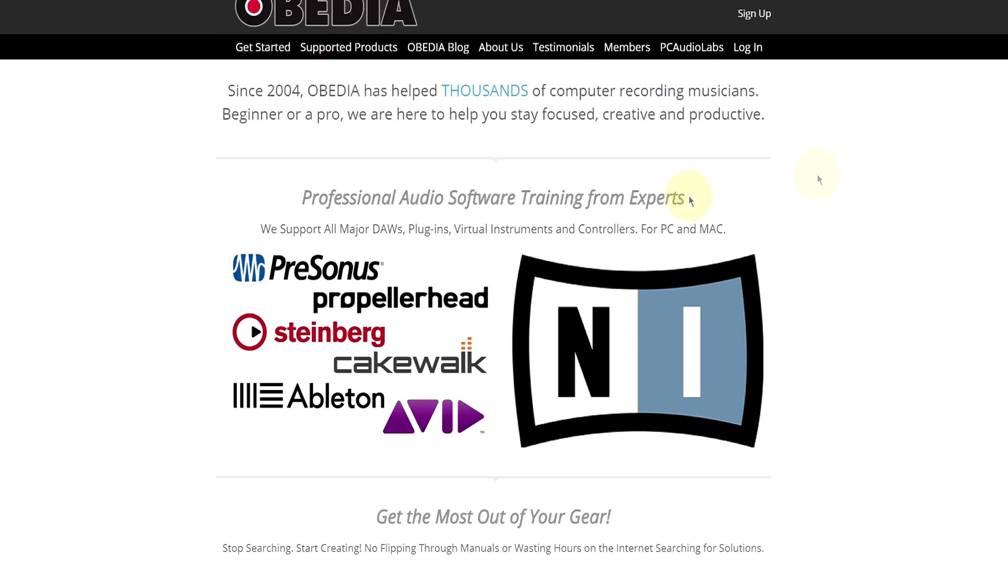
{"action": "scroll", "coordinate": [686, 198], "scroll_direction": "down", "scroll_amount": 15}
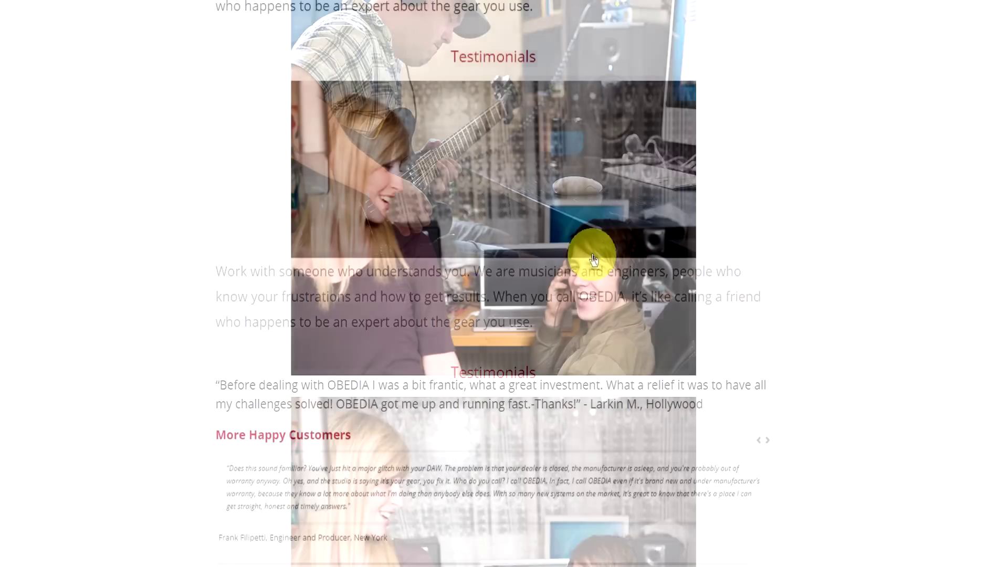
{"action": "scroll", "coordinate": [591, 254], "scroll_direction": "down", "scroll_amount": 10}
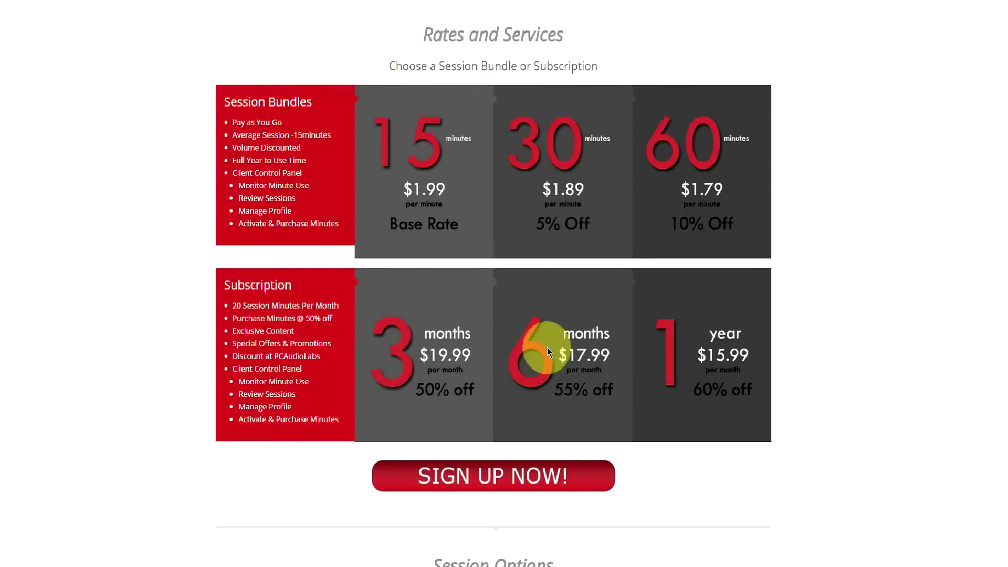
{"action": "scroll", "coordinate": [658, 357], "scroll_direction": "down", "scroll_amount": 3}
{"action": "left_click", "coordinate": [546, 371]}
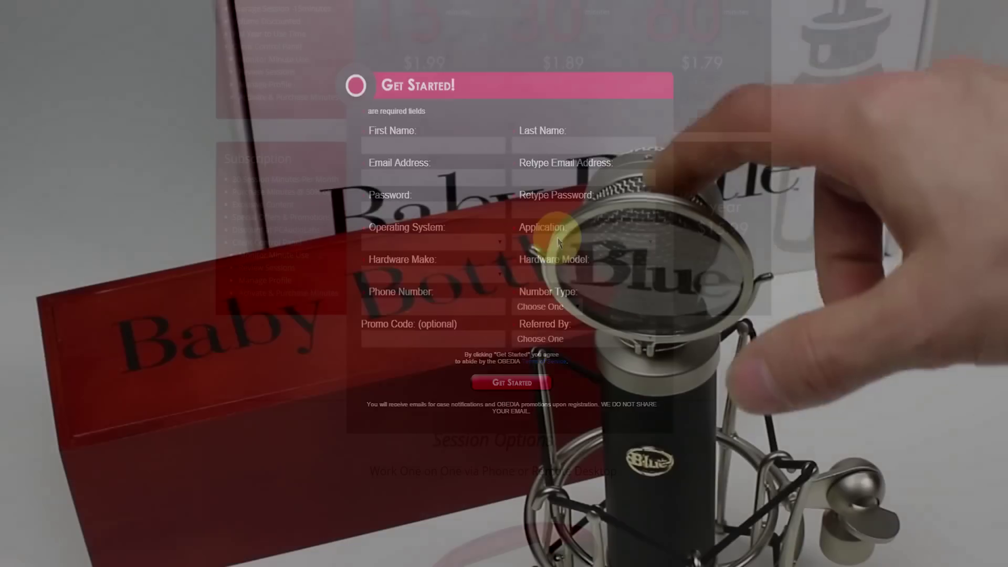